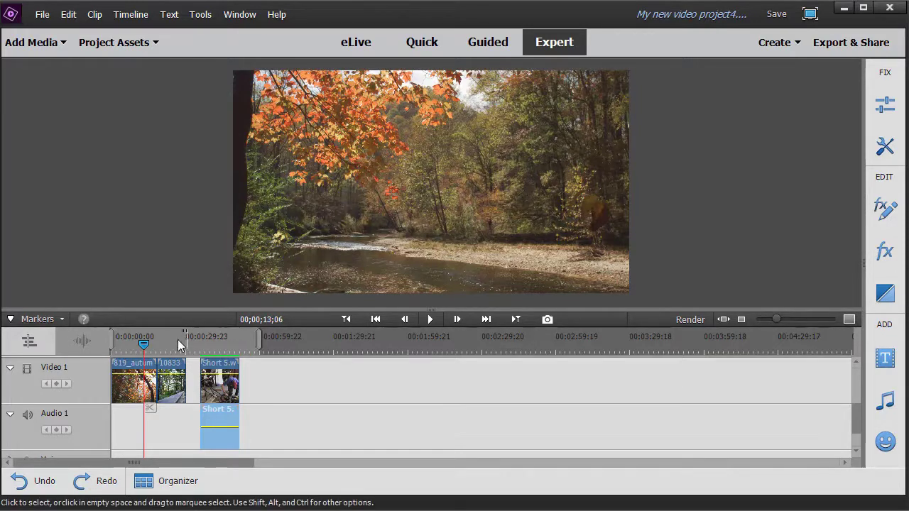
Drag the playhead back to about 00;00;09;15 in the opening autumn clip.
{"action": "mouse_move", "coordinate": [146, 344]}
{"action": "left_mouse_down"}
{"action": "mouse_move", "coordinate": [258, 360]}
{"action": "mouse_move", "coordinate": [135, 351]}
{"action": "left_mouse_up"}
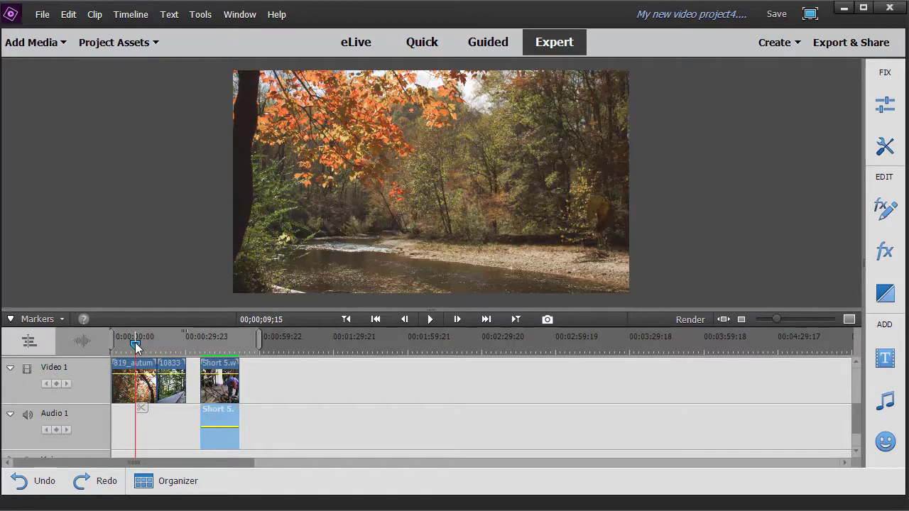
Jump forward and back through the edit points, finishing at the boardwalk clip start, 00;00;18;12.
{"action": "key", "text": "Page_Down"}
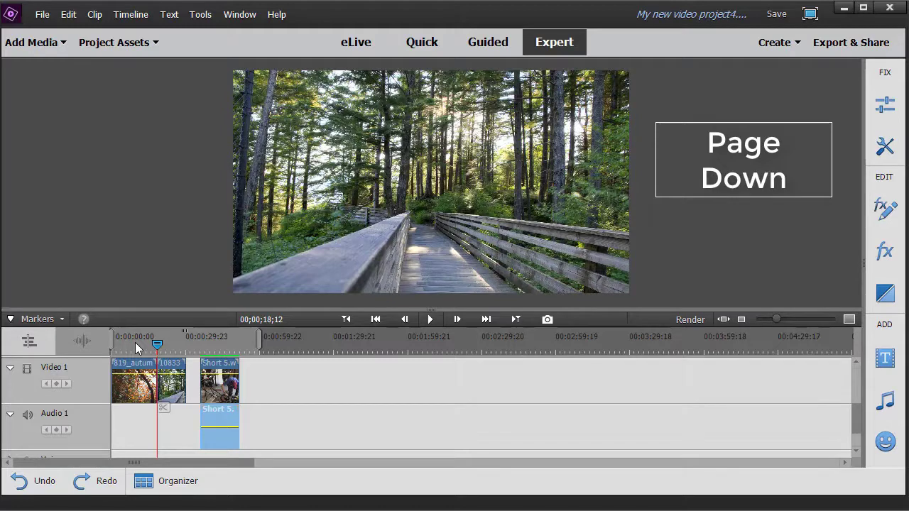
{"action": "key", "text": "Page_Down"}
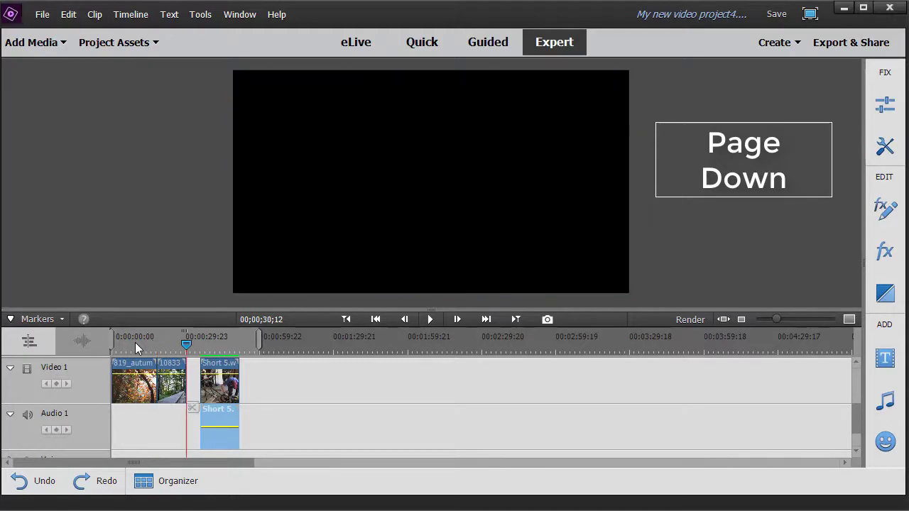
{"action": "key", "text": "Page_Down"}
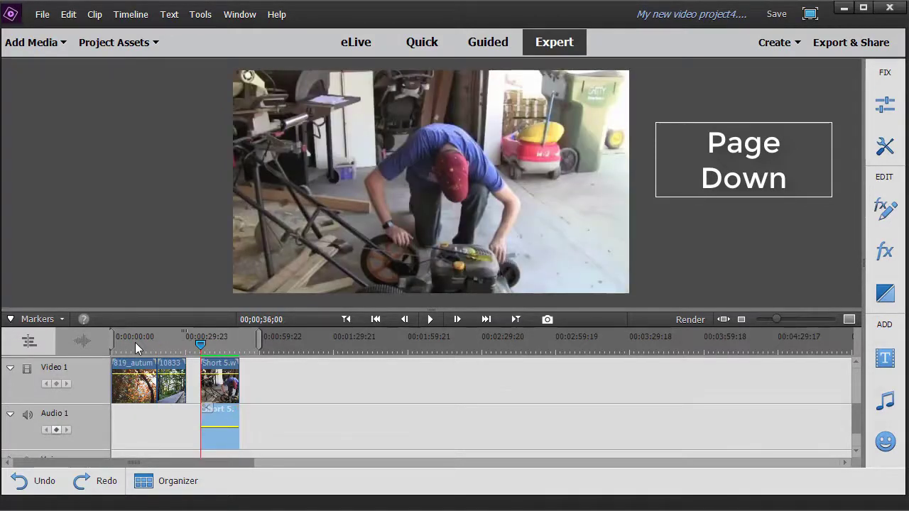
{"action": "key", "text": "Page_Down"}
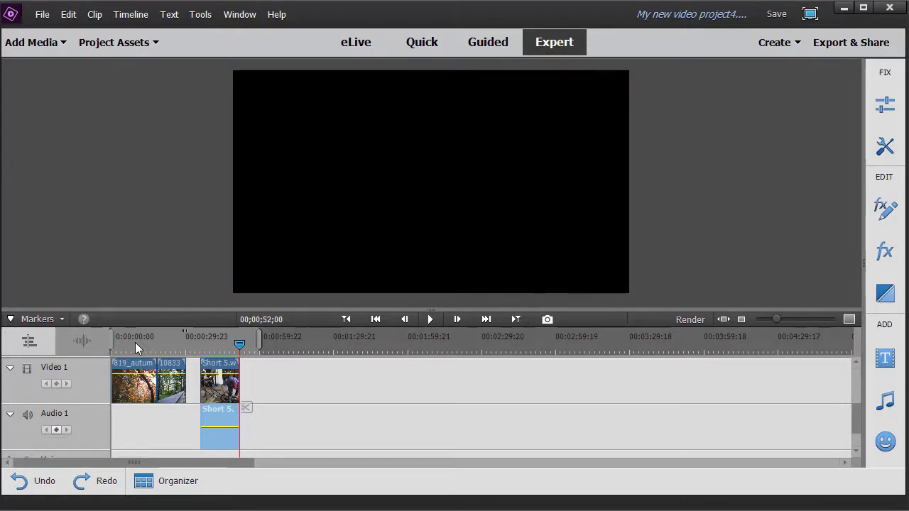
{"action": "key", "text": "Page_Up"}
{"action": "key", "text": "Page_Up"}
{"action": "key", "text": "Page_Up"}
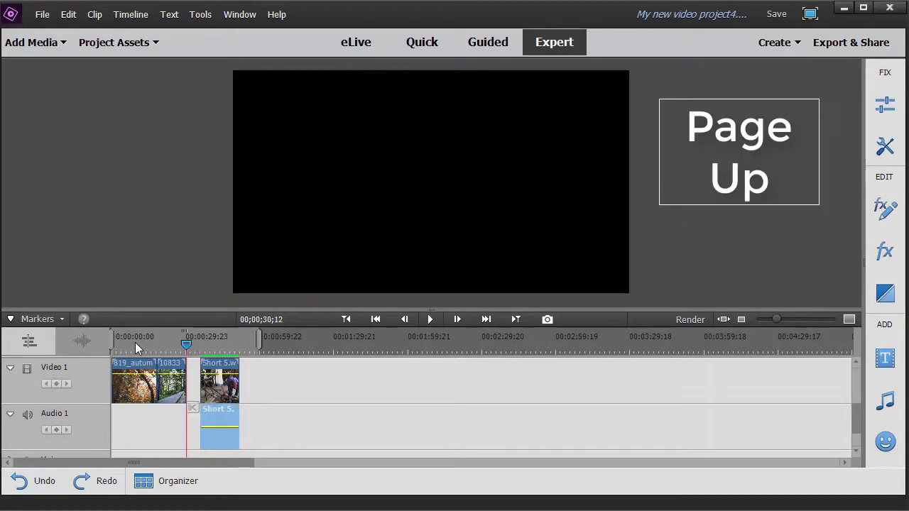
{"action": "key", "text": "Page_Up"}
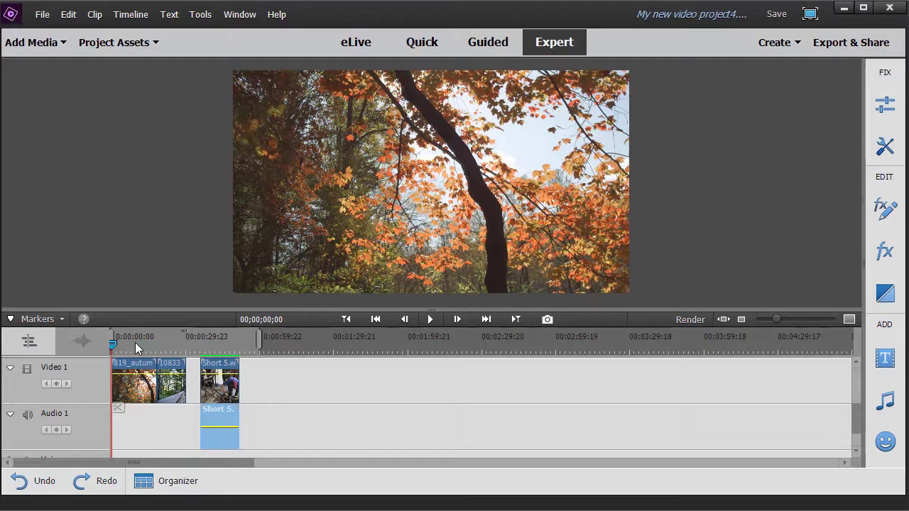
{"action": "key", "text": "Page_Down"}
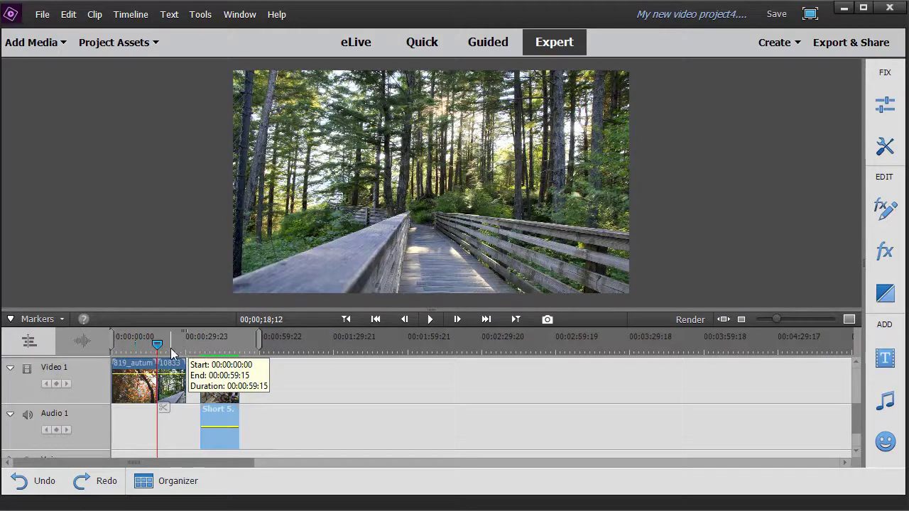
{"action": "left_click", "coordinate": [101, 48]}
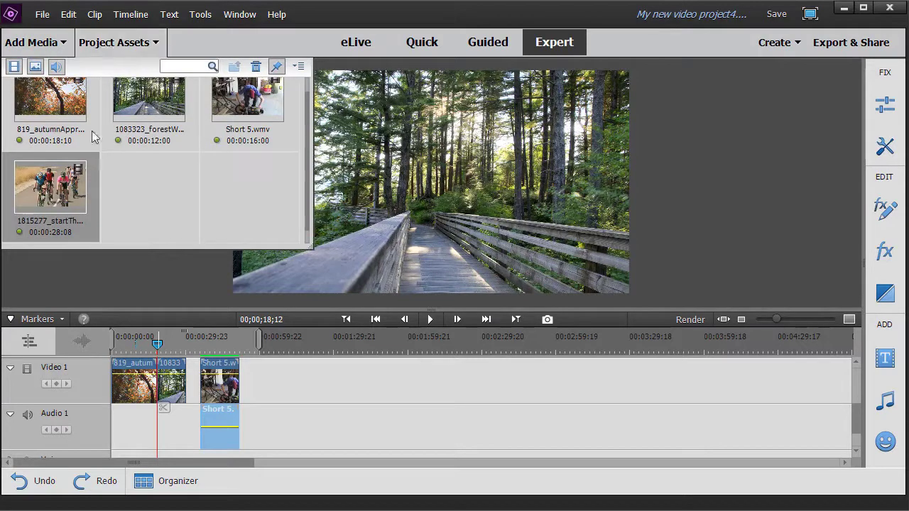
{"action": "right_click", "coordinate": [52, 190]}
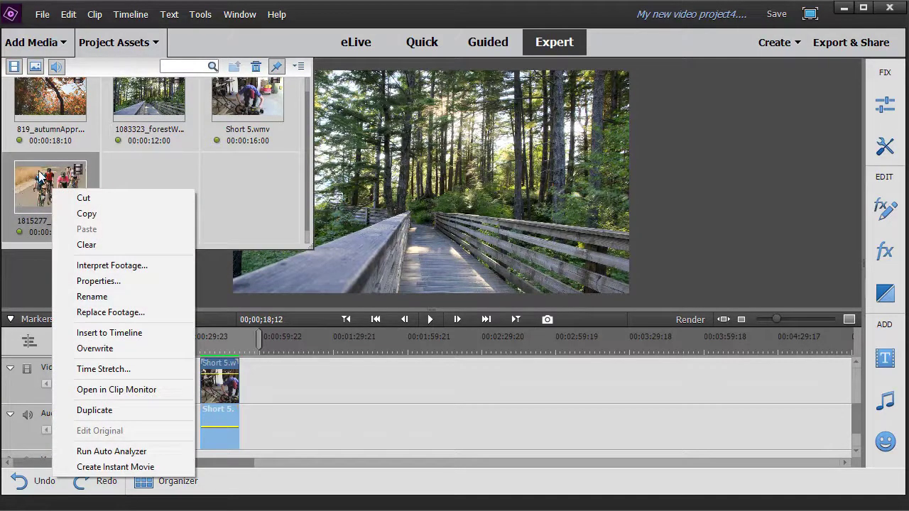
{"action": "left_click", "coordinate": [128, 333]}
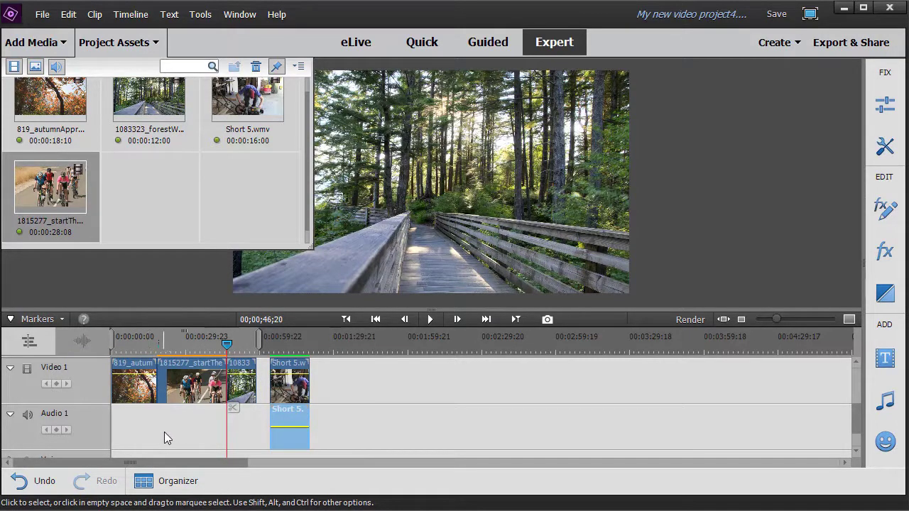
{"action": "left_click", "coordinate": [136, 41]}
{"action": "key", "text": "ctrl+z"}
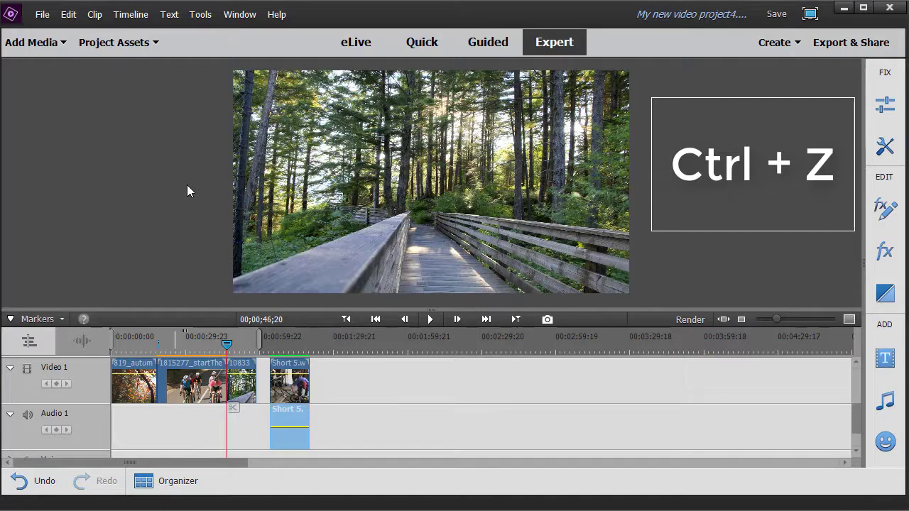
{"action": "key", "text": "ctrl+z"}
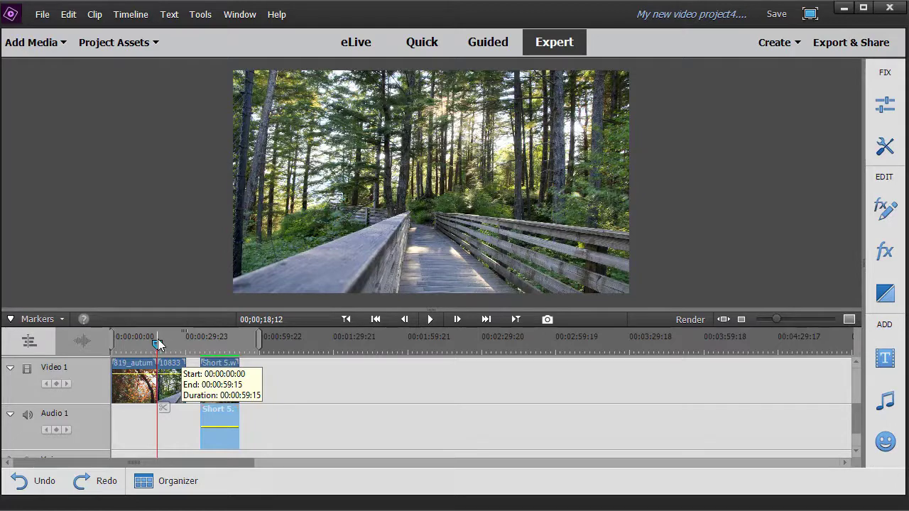
Jump from the gap to the workshop clip's end, back to the start, then to 00;07;10;06.
{"action": "left_click", "coordinate": [196, 348]}
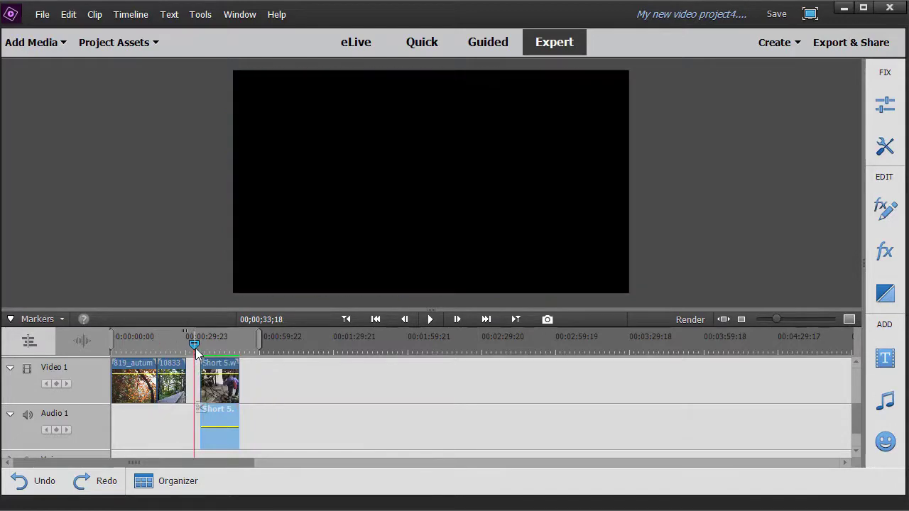
{"action": "key", "text": "Page_Down"}
{"action": "key", "text": "Page_Down"}
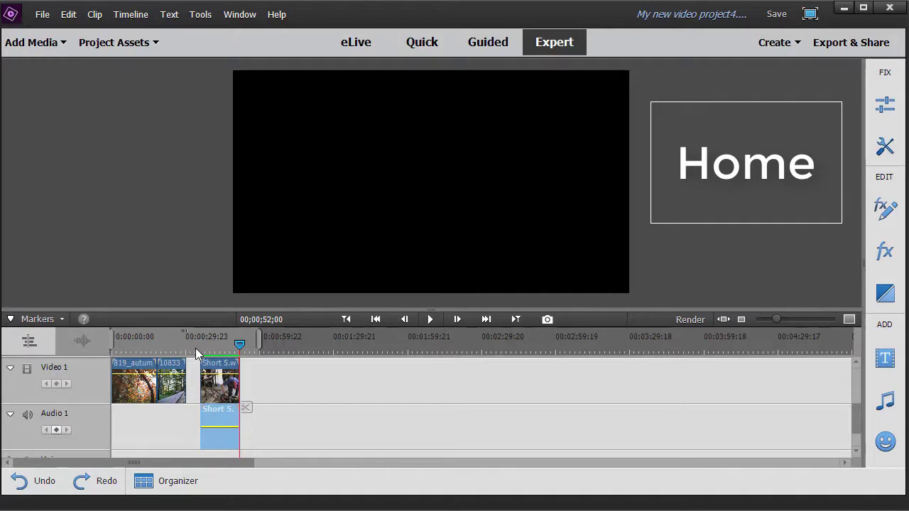
{"action": "key", "text": "Home"}
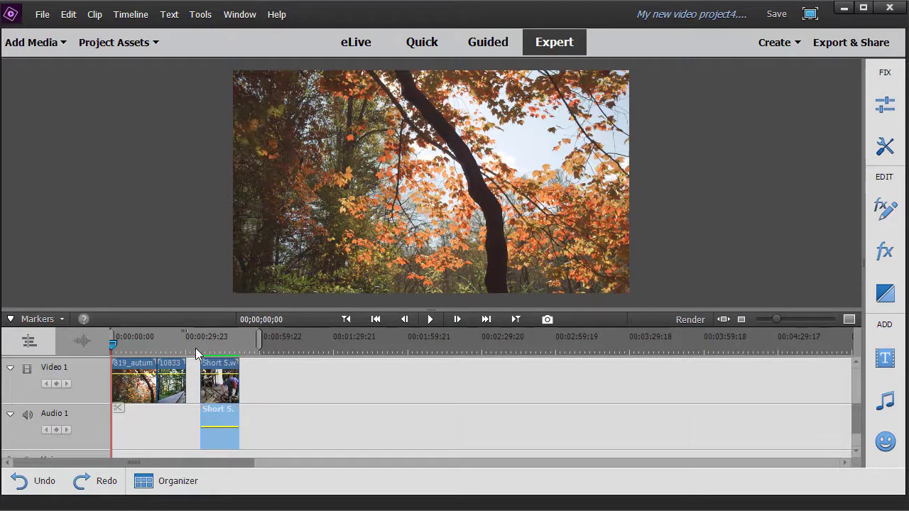
{"action": "key", "text": "End"}
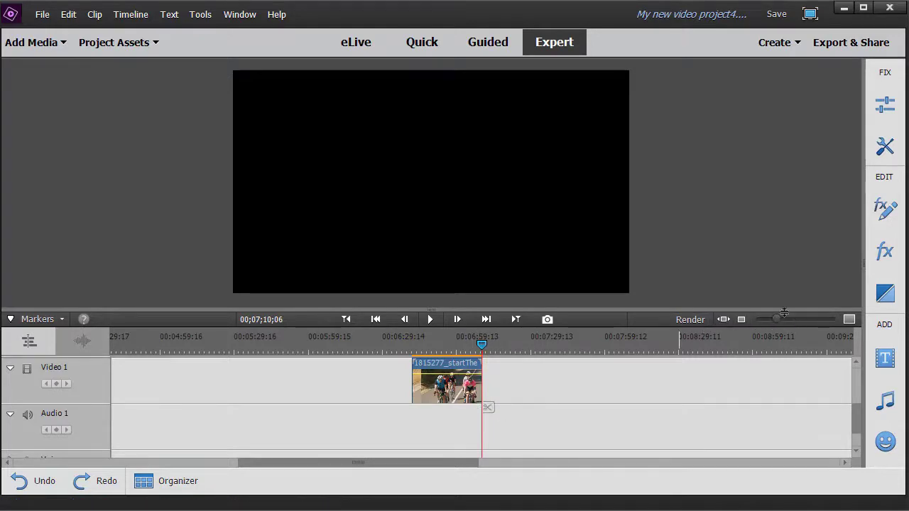
Zoom out and move the bike-race clip earlier so it ends near 00;02;23;26.
{"action": "left_click_drag", "start_coordinate": [775, 316], "coordinate": [759, 327]}
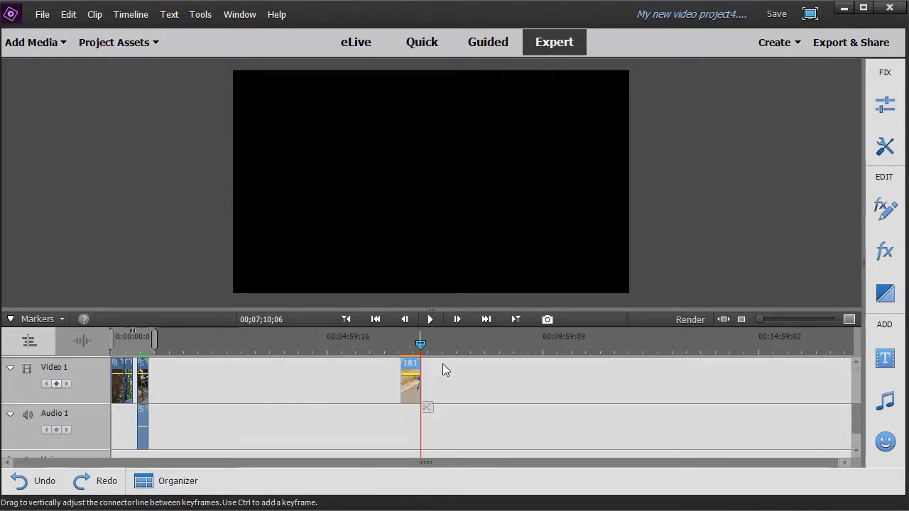
{"action": "left_click_drag", "start_coordinate": [413, 366], "coordinate": [186, 367]}
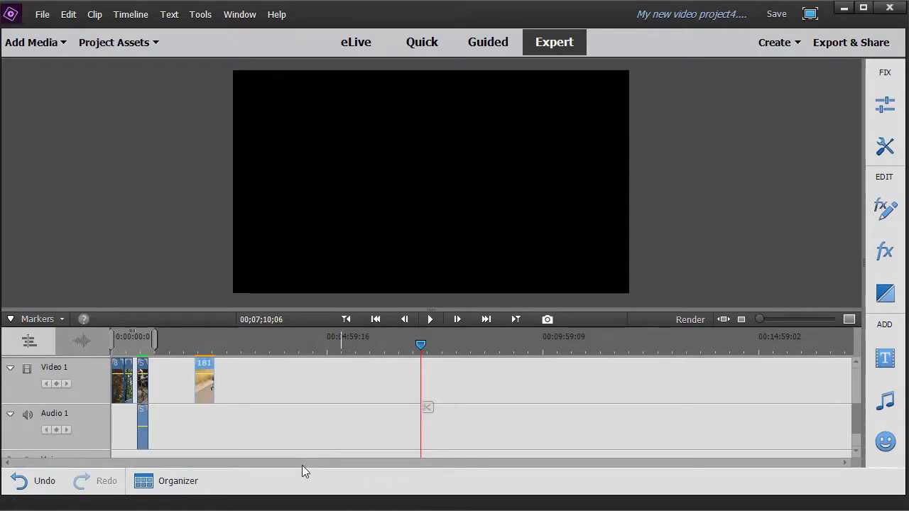
{"action": "key", "text": "Home"}
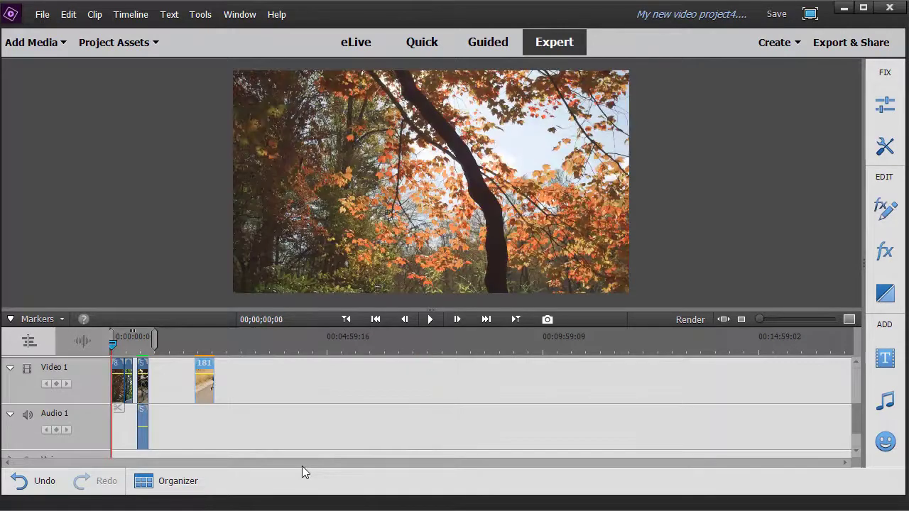
{"action": "key", "text": "End"}
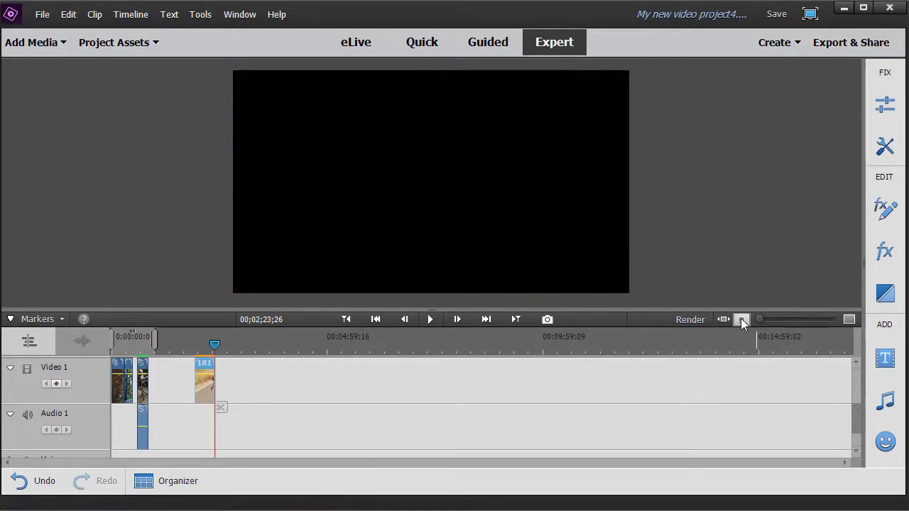
Zoom back in, scroll to the timeline start, and set the playhead to 00;00;14;03.
{"action": "left_click", "coordinate": [776, 319]}
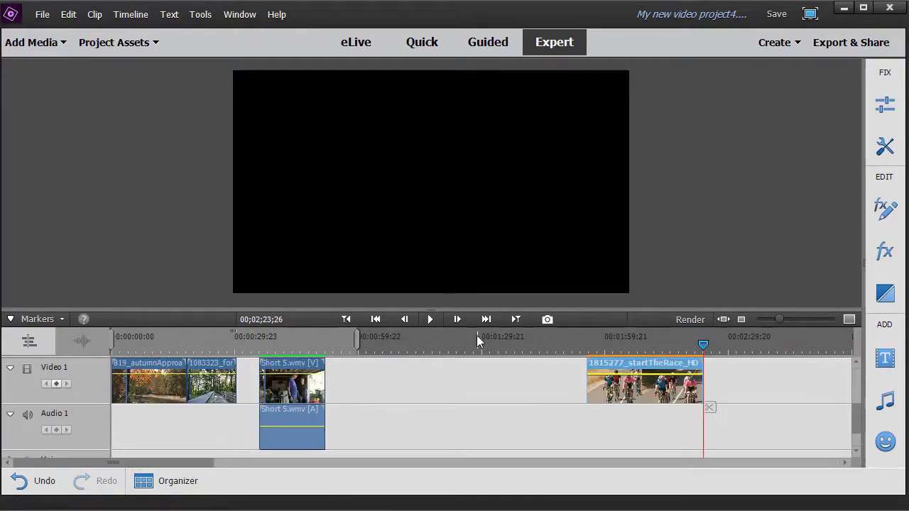
{"action": "left_click", "coordinate": [782, 320]}
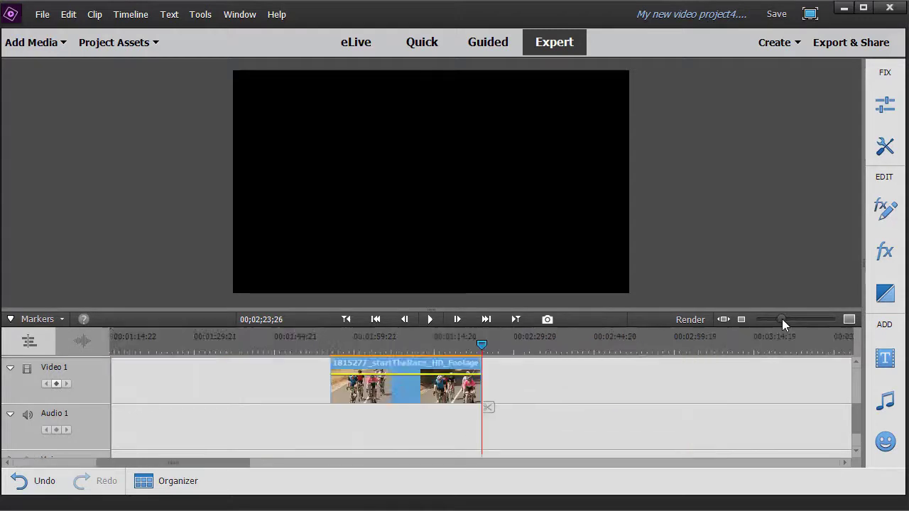
{"action": "mouse_move", "coordinate": [782, 319]}
{"action": "left_mouse_down"}
{"action": "mouse_move", "coordinate": [795, 319]}
{"action": "mouse_move", "coordinate": [788, 321]}
{"action": "left_mouse_up"}
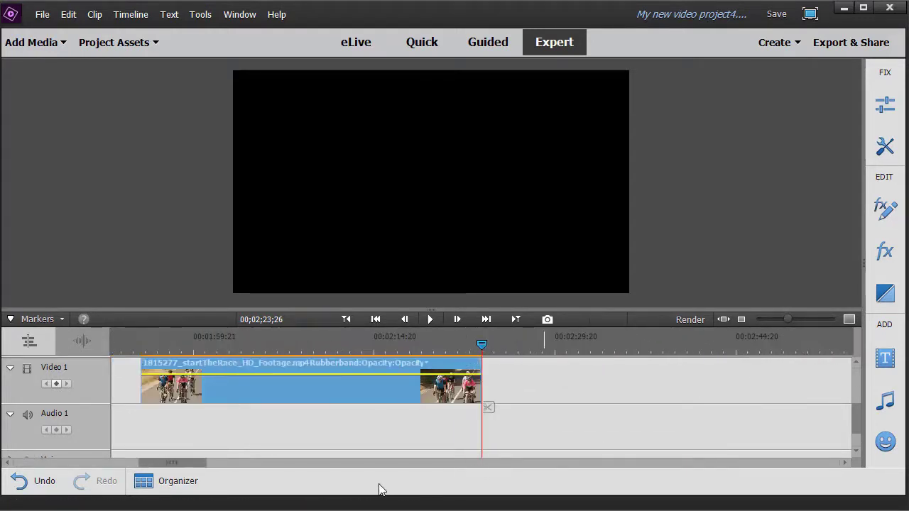
{"action": "left_click_drag", "start_coordinate": [161, 462], "coordinate": [30, 460]}
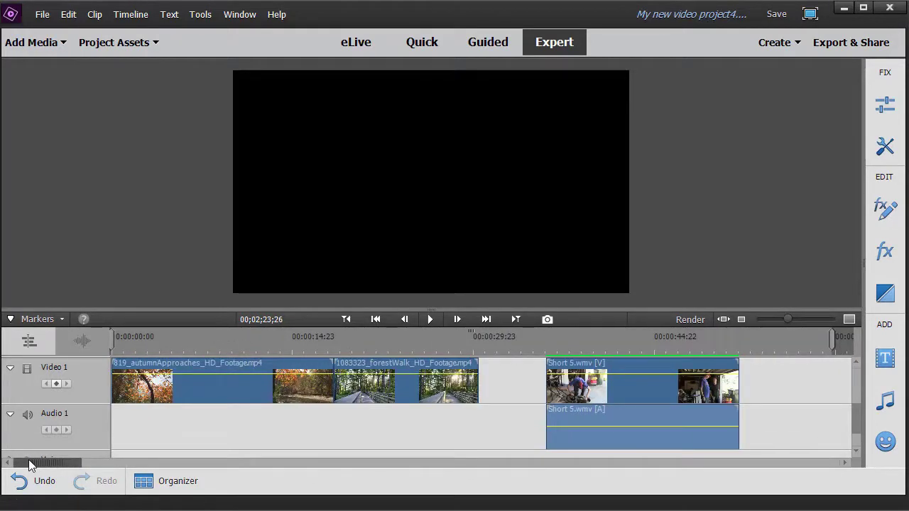
{"action": "left_click", "coordinate": [282, 343]}
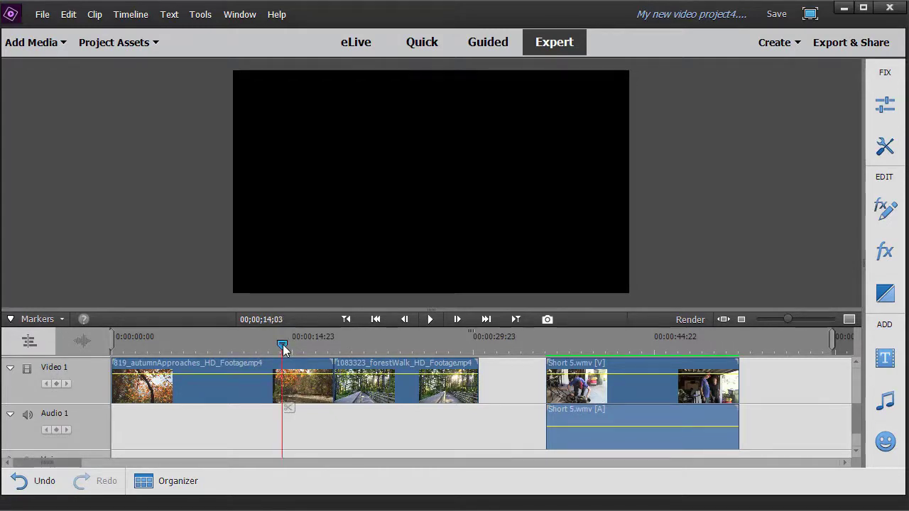
Split the autumn clip at 00;00;10;21 with Ctrl+K, then undo the split with Ctrl+Z.
{"action": "left_click", "coordinate": [241, 345]}
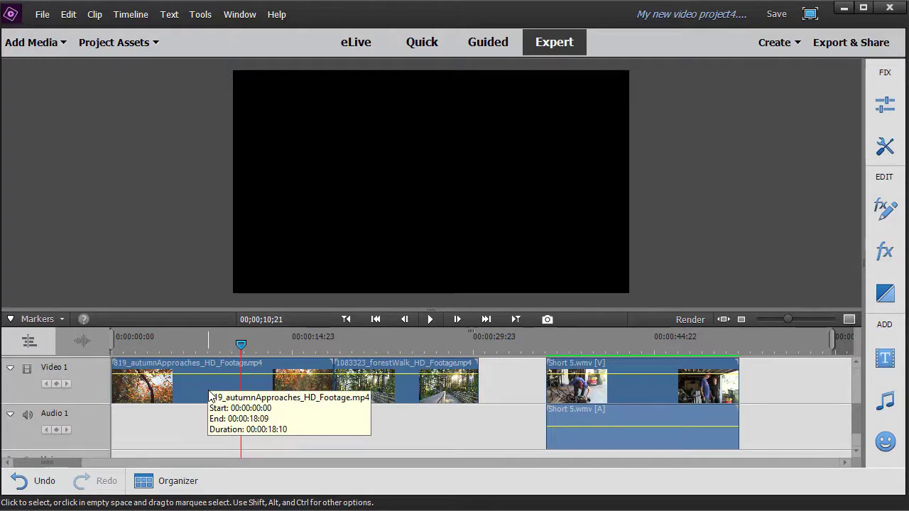
{"action": "key", "text": "ctrl+k"}
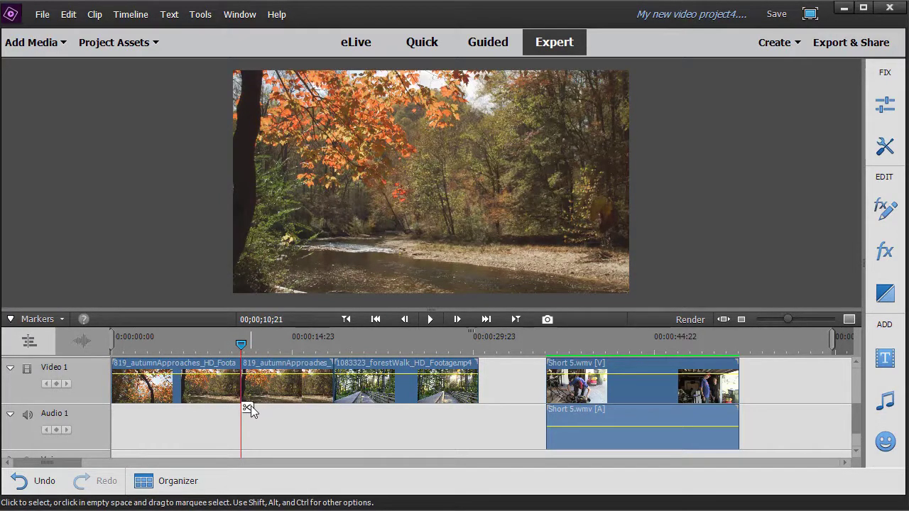
{"action": "key", "text": "ctrl+z"}
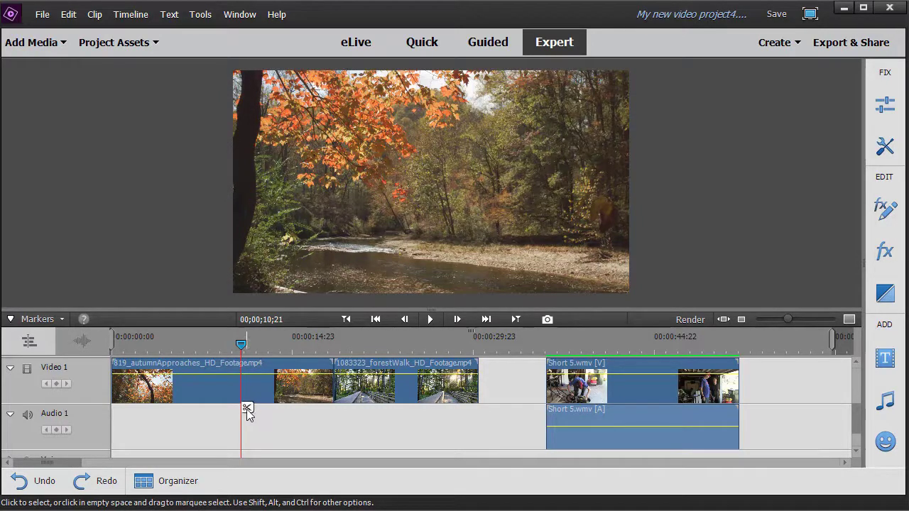
Select the 1083323_forestWalk_HD_Footage.mp4 clip on Video 1.
{"action": "left_click", "coordinate": [392, 395]}
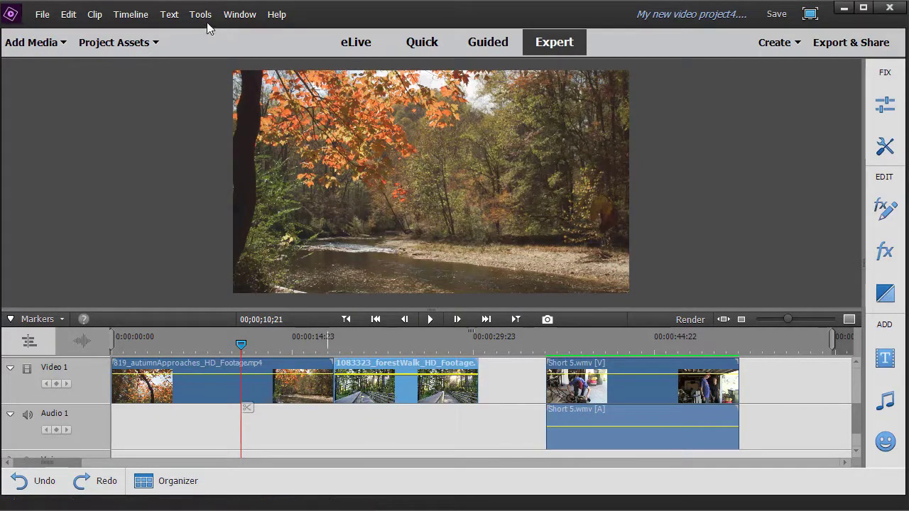
Show a small floating Info panel at the top right and select the 819_autumnApproaches clip.
{"action": "left_click", "coordinate": [243, 15]}
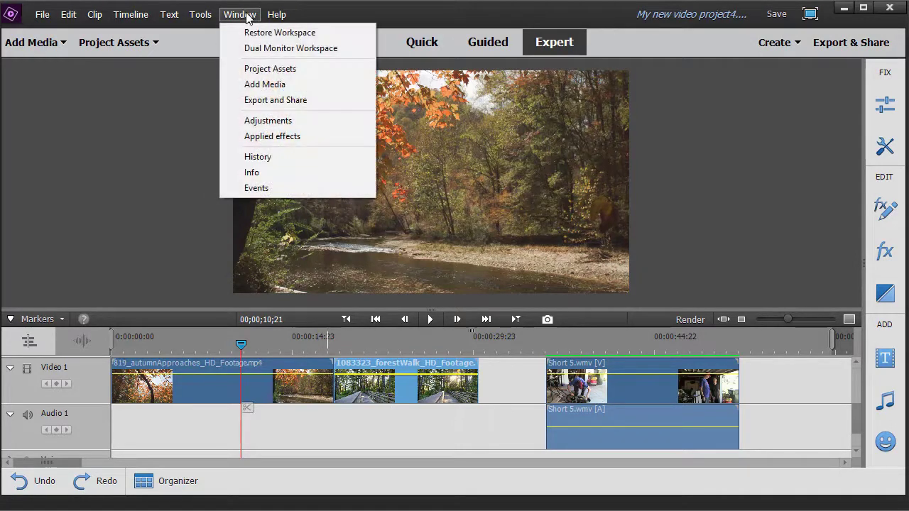
{"action": "left_click", "coordinate": [267, 174]}
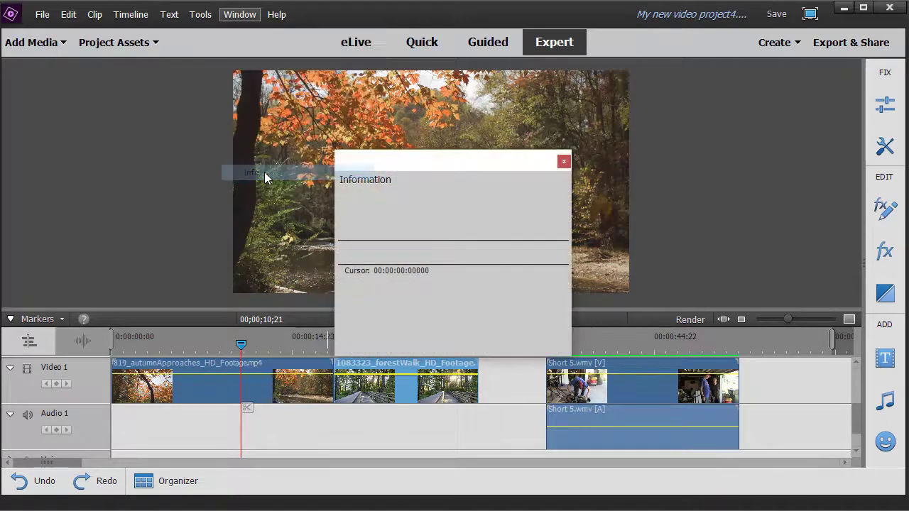
{"action": "left_click_drag", "start_coordinate": [424, 164], "coordinate": [576, 144]}
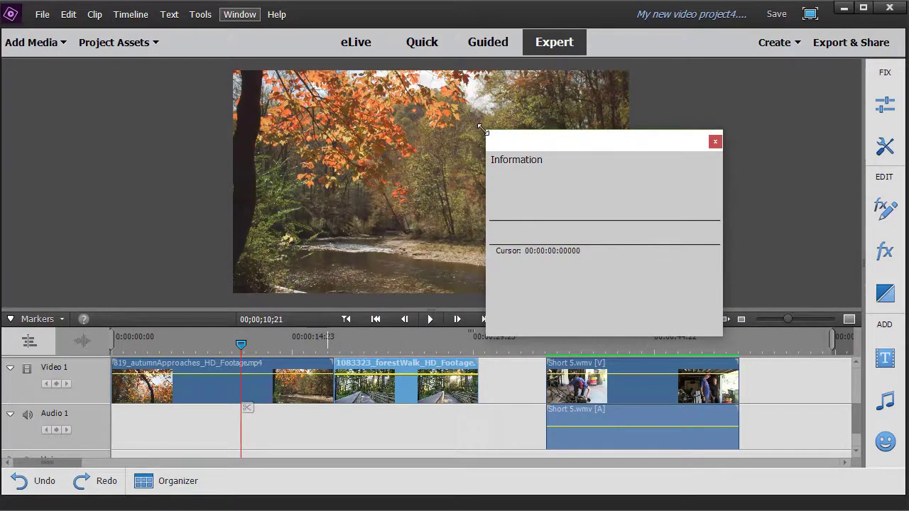
{"action": "left_click_drag", "start_coordinate": [489, 135], "coordinate": [543, 163]}
{"action": "left_click_drag", "start_coordinate": [602, 173], "coordinate": [733, 79]}
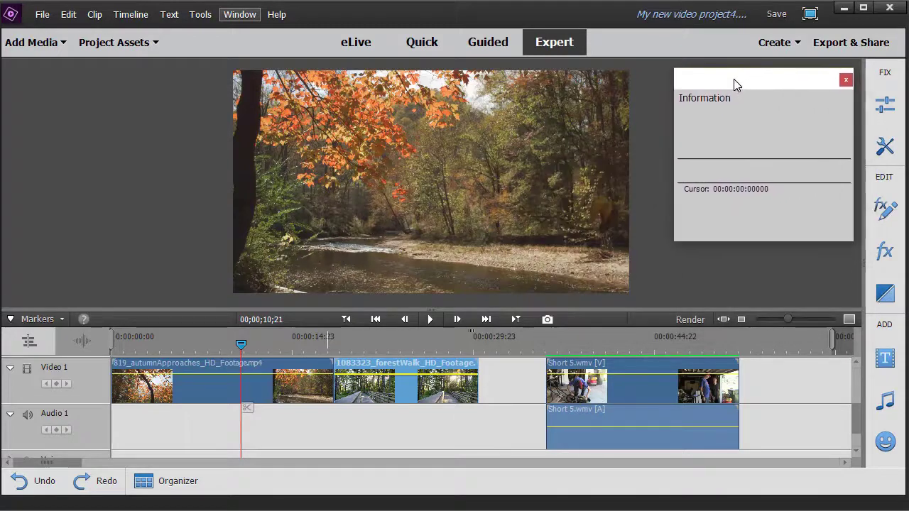
{"action": "left_click", "coordinate": [230, 384]}
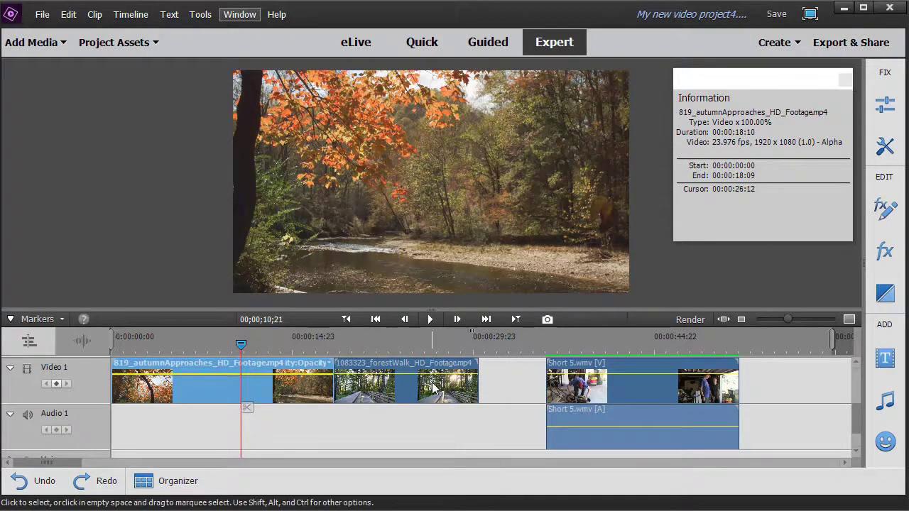
Select the forest-walk clip, then marquee both forest clips plus the Short 5 video and audio.
{"action": "left_click", "coordinate": [409, 390]}
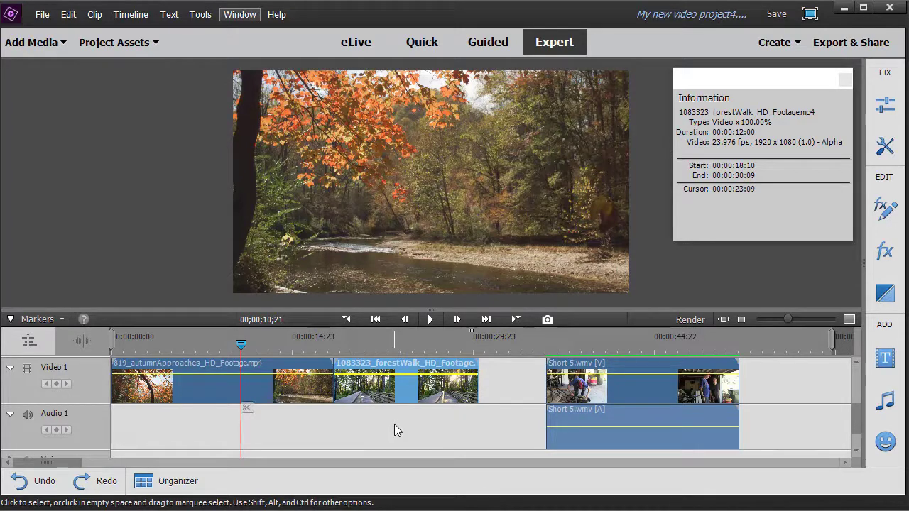
{"action": "left_click_drag", "start_coordinate": [391, 423], "coordinate": [261, 387]}
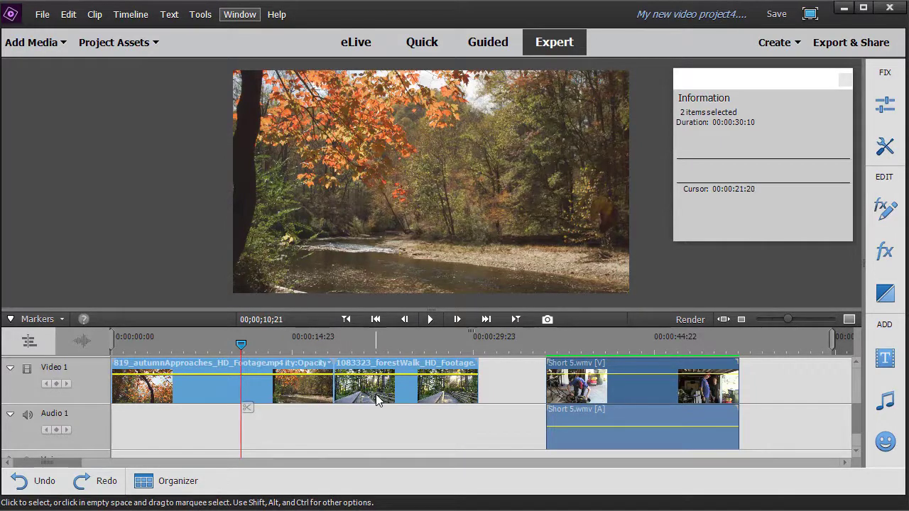
{"action": "left_click_drag", "start_coordinate": [786, 438], "coordinate": [277, 383]}
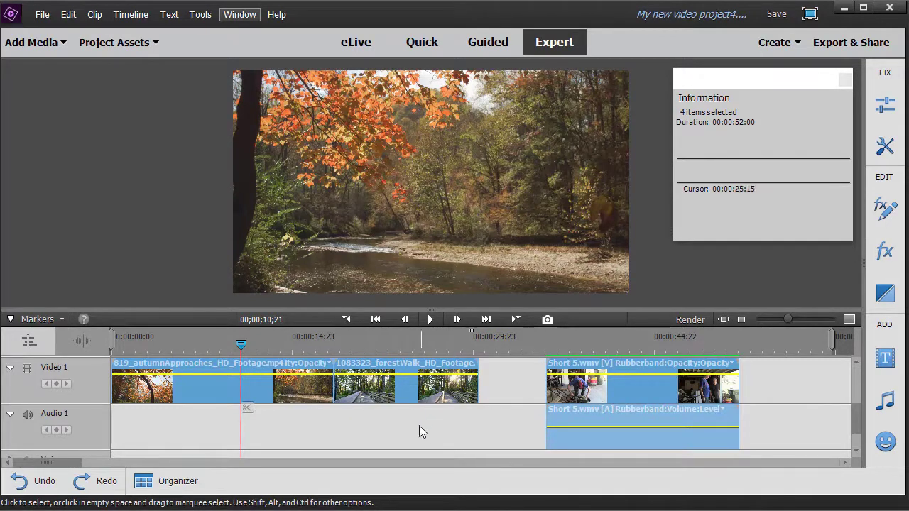
Check the gap and forest-walk clip selections, then close the Information panel.
{"action": "left_click", "coordinate": [490, 420]}
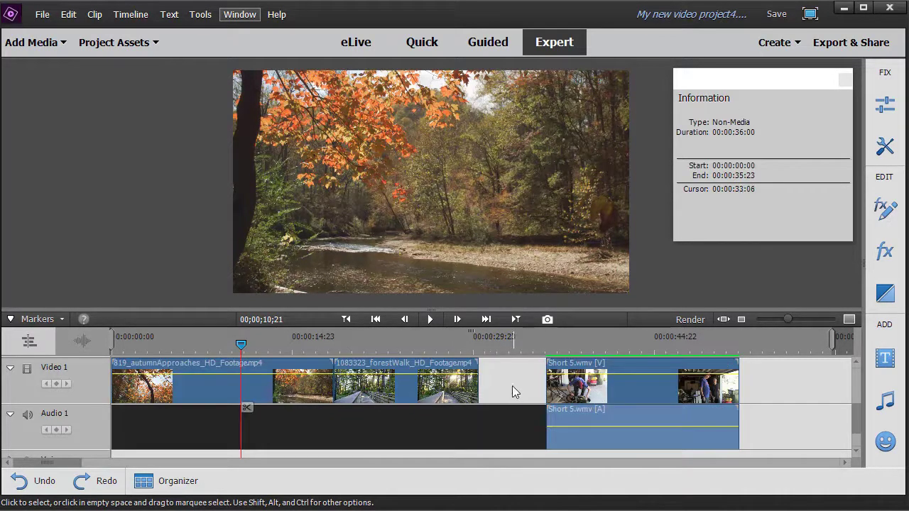
{"action": "left_click", "coordinate": [511, 386]}
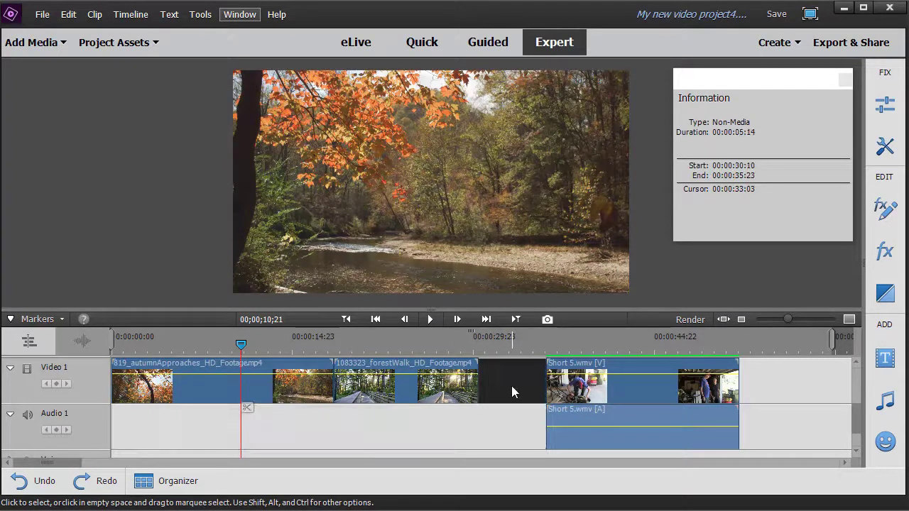
{"action": "left_click", "coordinate": [404, 386]}
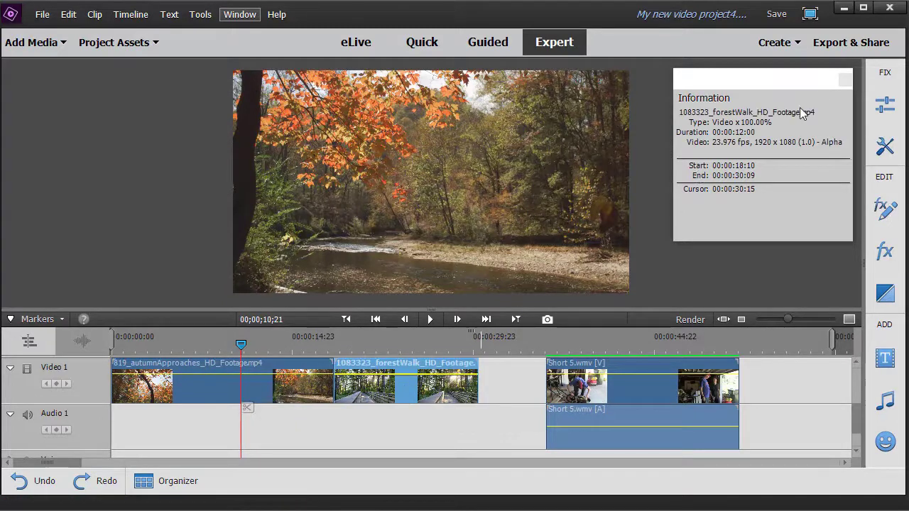
{"action": "left_click", "coordinate": [845, 80]}
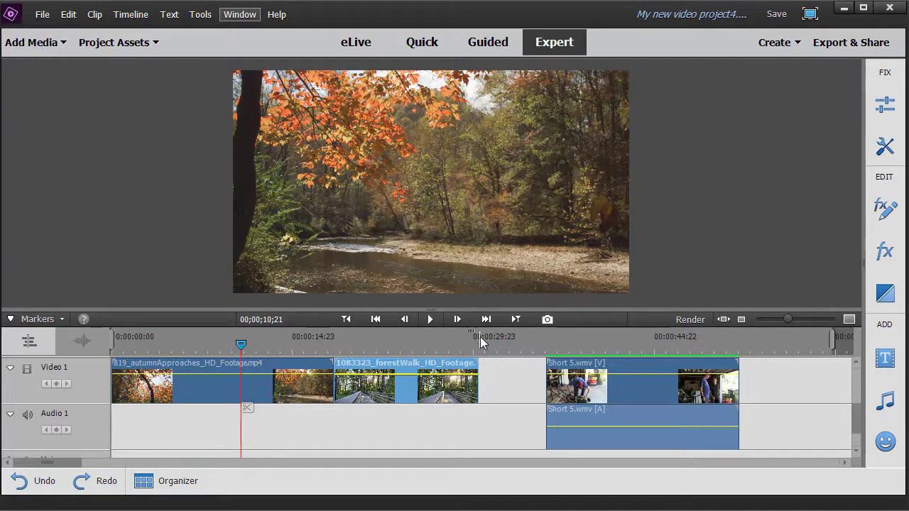
Delete the empty gap before Short 5.wmv, then undo to restore it.
{"action": "left_click", "coordinate": [505, 383]}
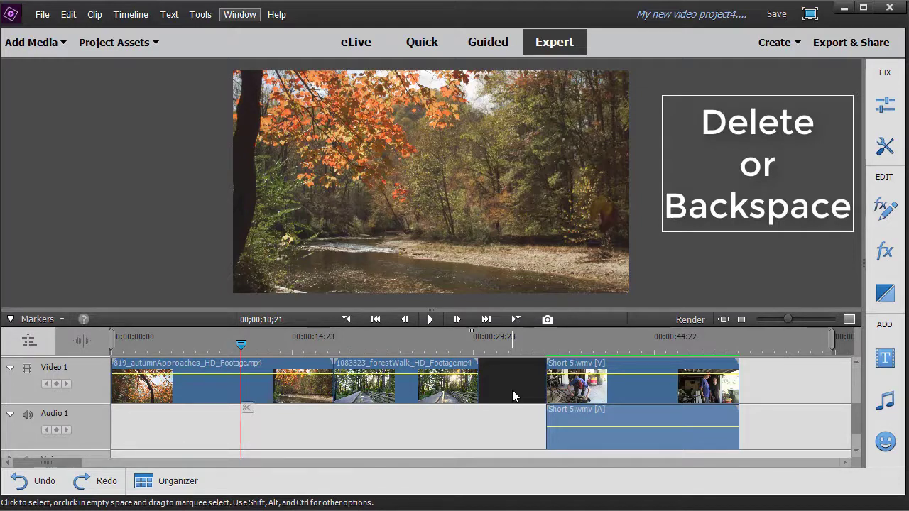
{"action": "key", "text": "Delete"}
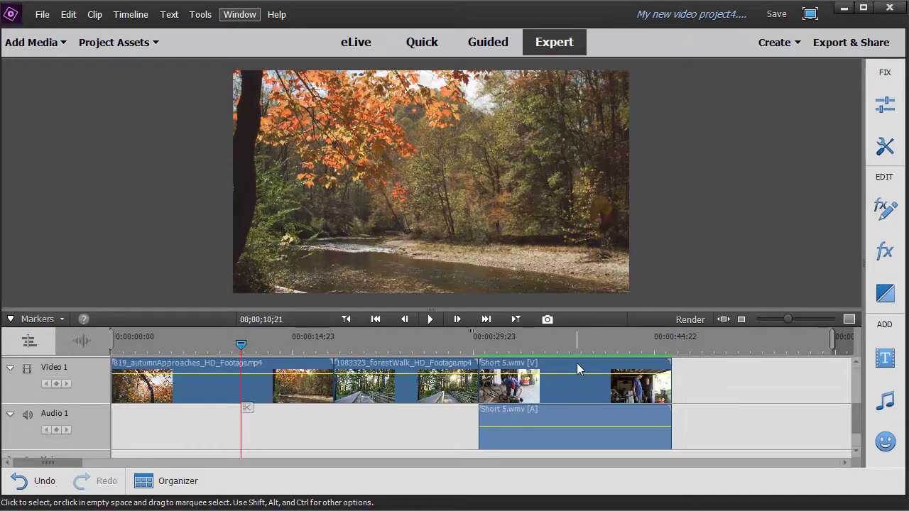
{"action": "key", "text": "ctrl+z"}
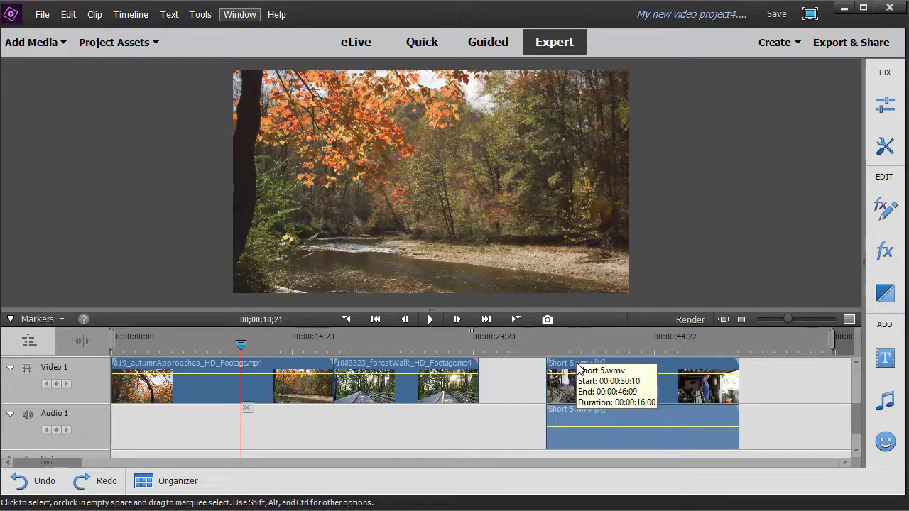
{"action": "left_click", "coordinate": [521, 372]}
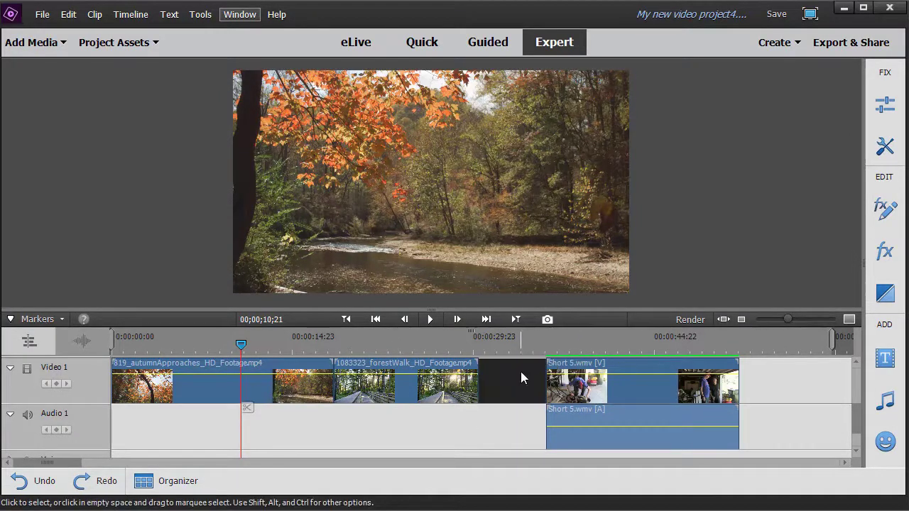